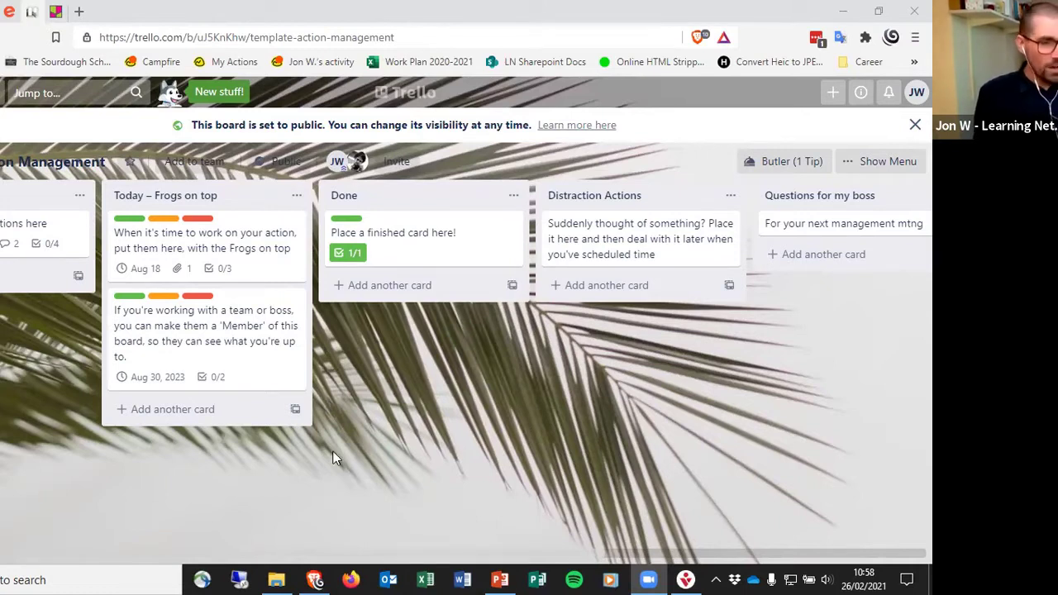
pyautogui.click(334, 493)
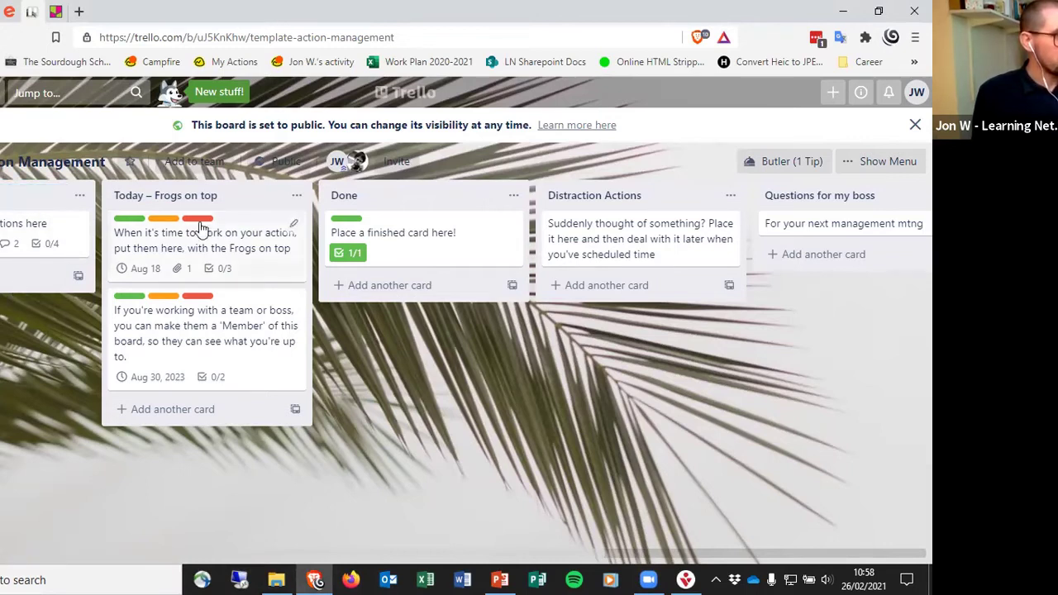
pyautogui.click(249, 197)
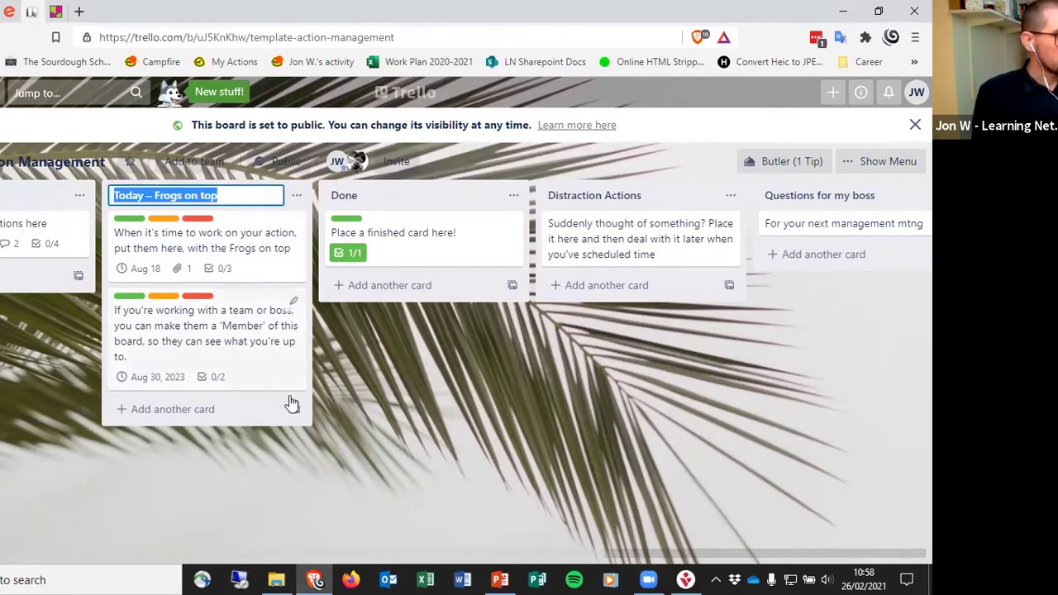
pyautogui.click(436, 377)
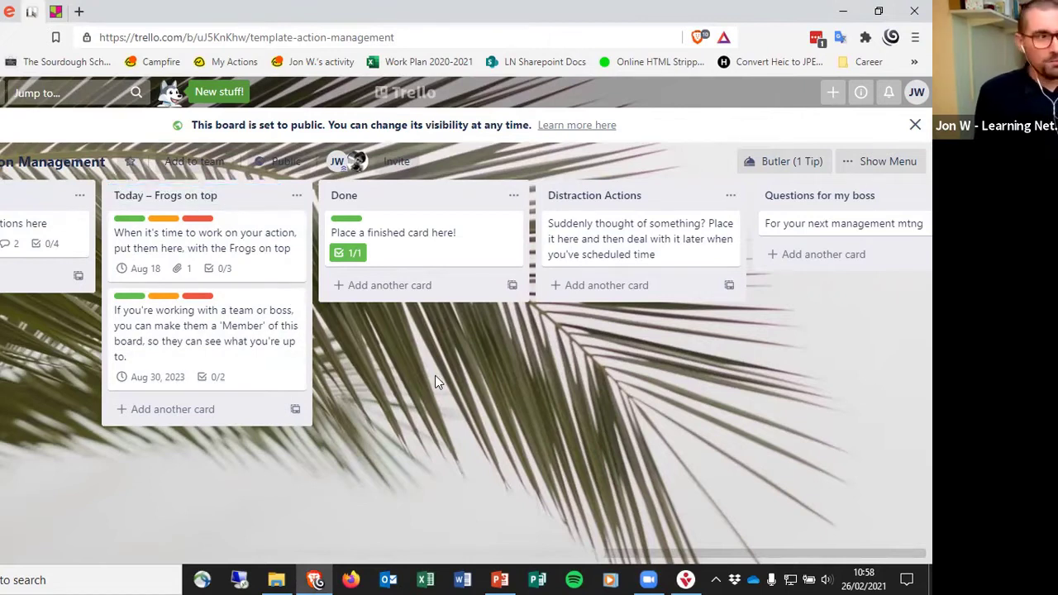
pyautogui.click(395, 197)
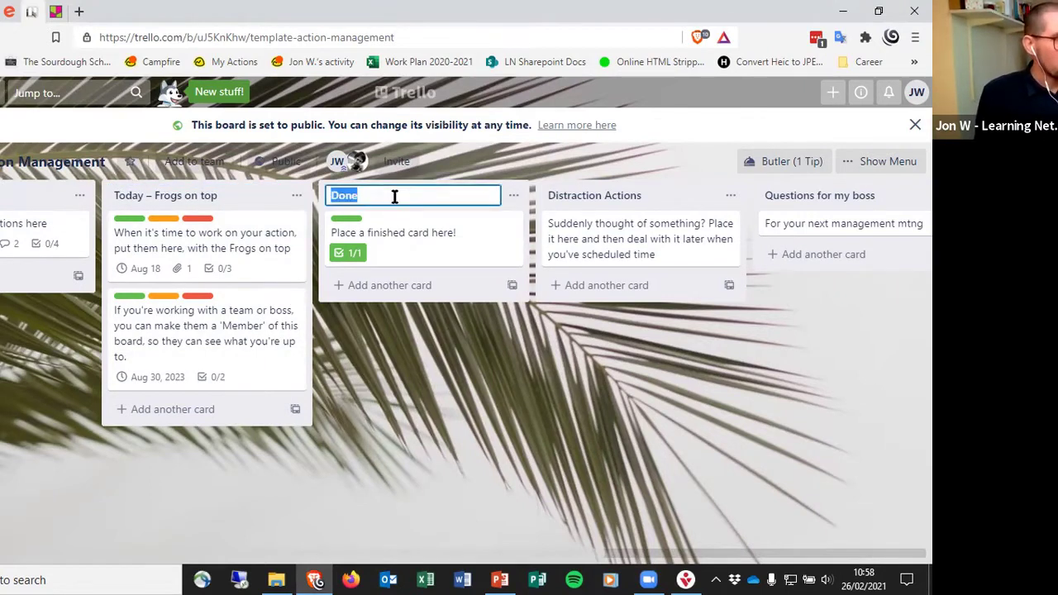
pyautogui.press('Escape')
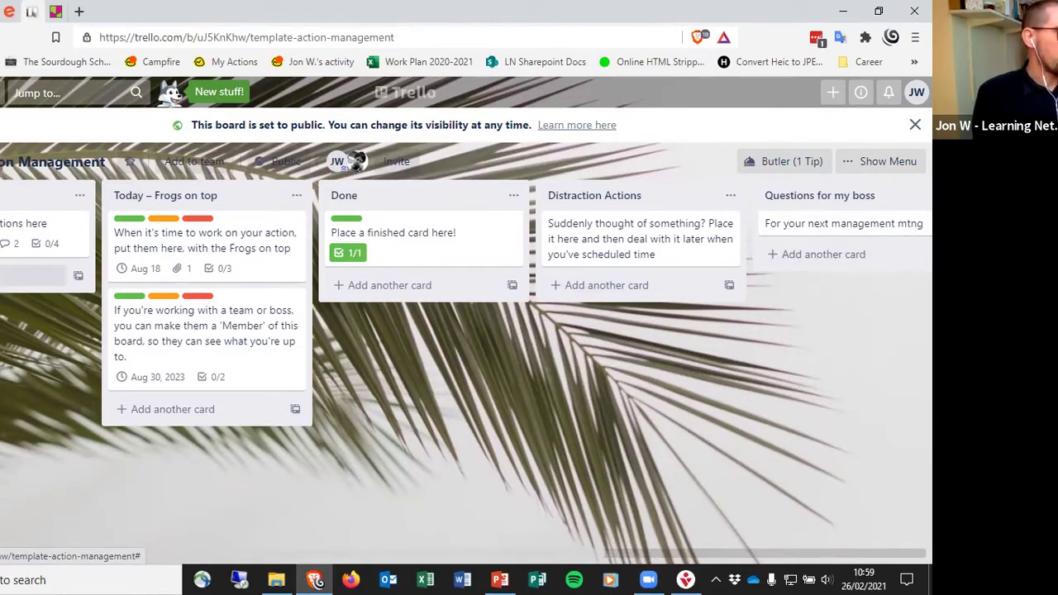
# Step: Add a card titled "Send out email to Lay Employees Gathering with PDF" to the Actions List
pyautogui.click(41, 275)
pyautogui.write('T')
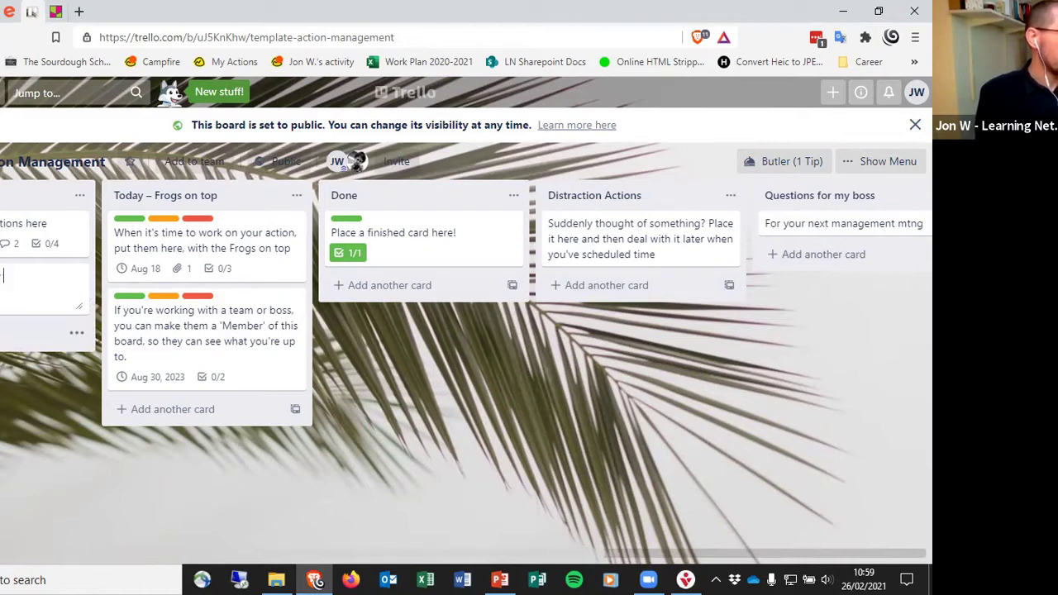
pyautogui.write('Employees Gam')
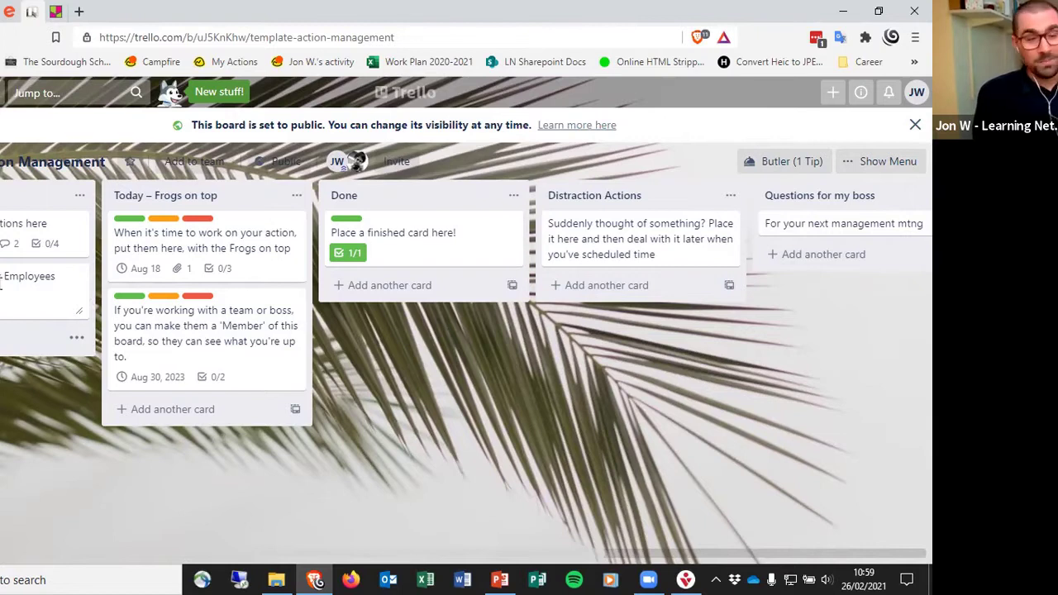
pyautogui.click(29, 398)
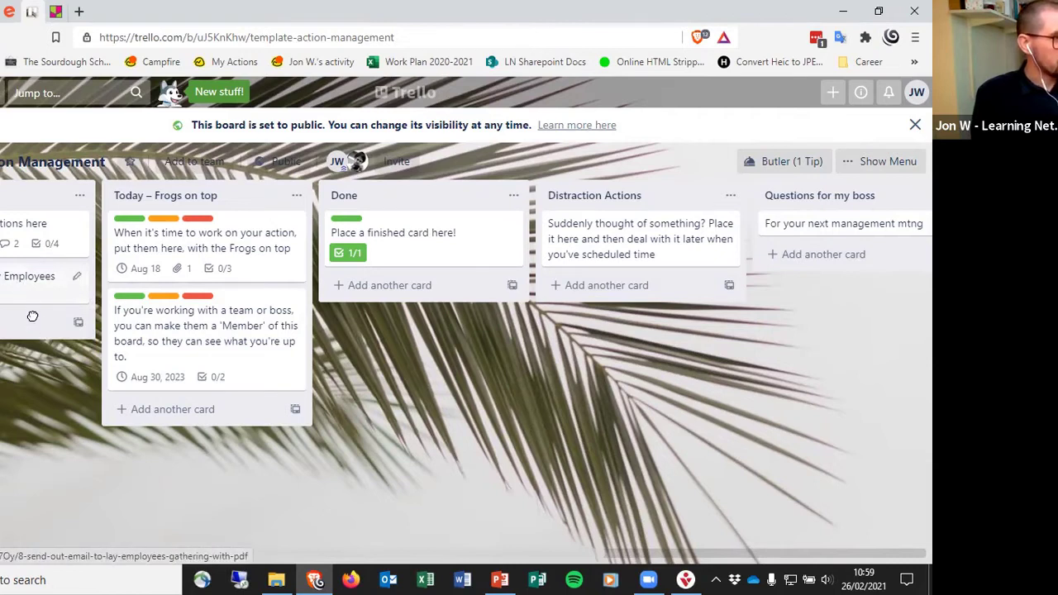
pyautogui.moveTo(13, 285)
pyautogui.mouseDown()
pyautogui.moveTo(207, 357)
pyautogui.moveTo(223, 387)
pyautogui.moveTo(10, 281)
pyautogui.mouseUp()
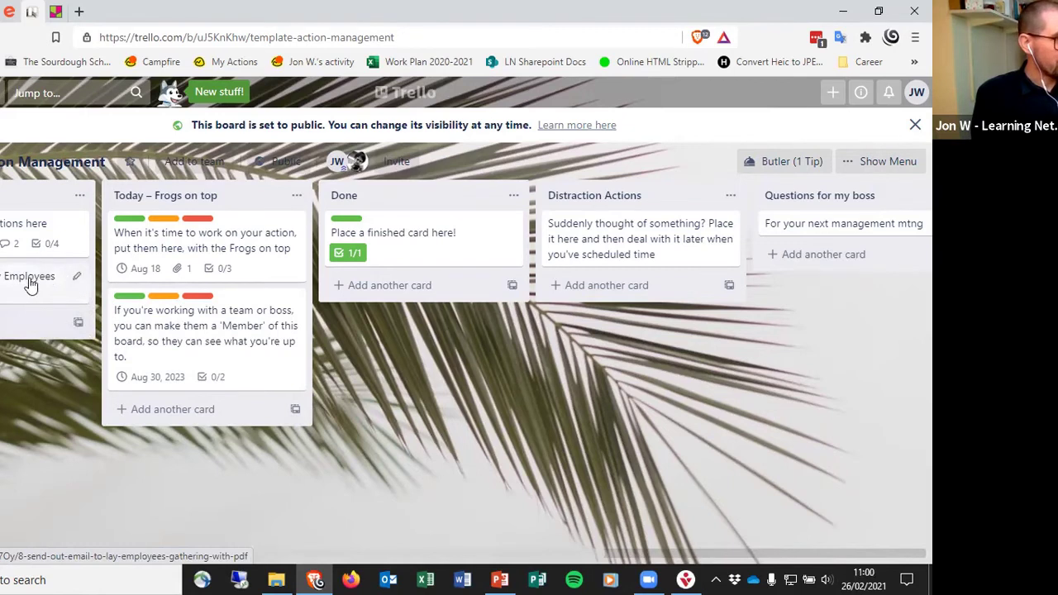
# Step: Set the due date of the "Send out email to Lay Employees Gathering with PDF" card to 3/1/2021 at 11:00 AM
pyautogui.click(32, 281)
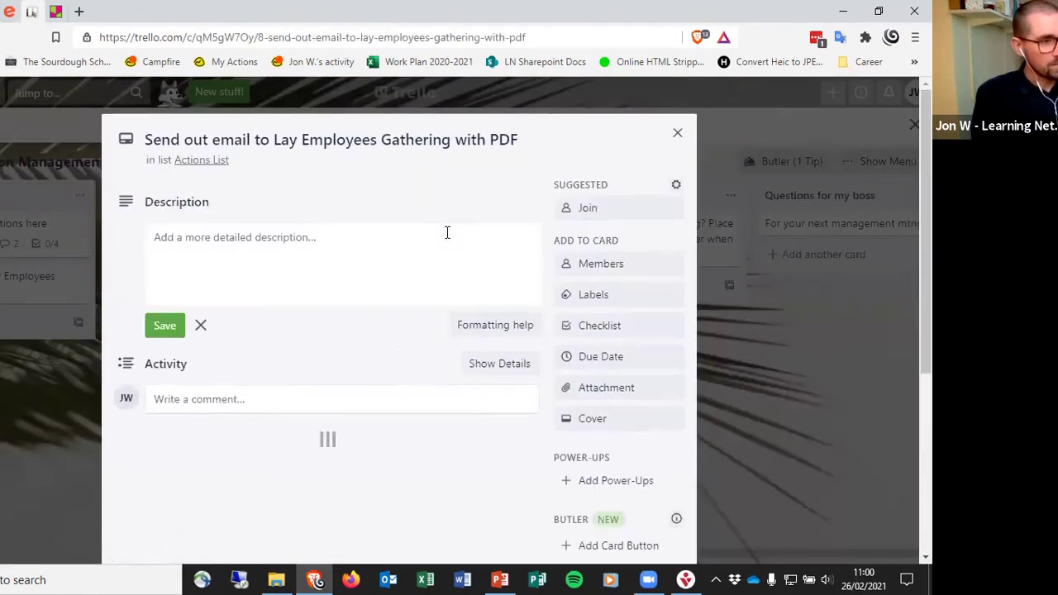
pyautogui.scroll(-1, 414, 207)
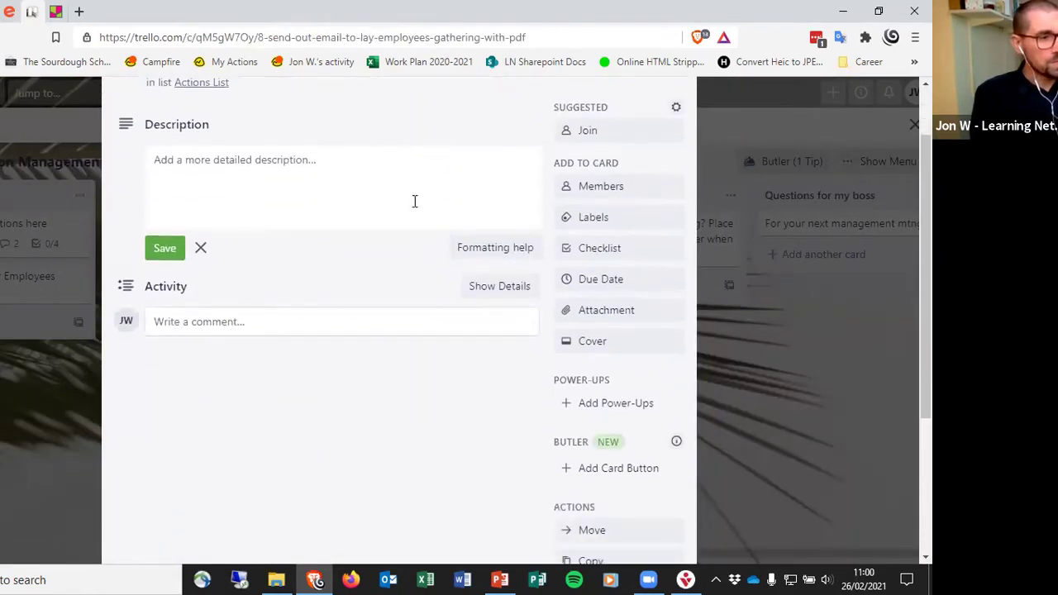
pyautogui.click(592, 285)
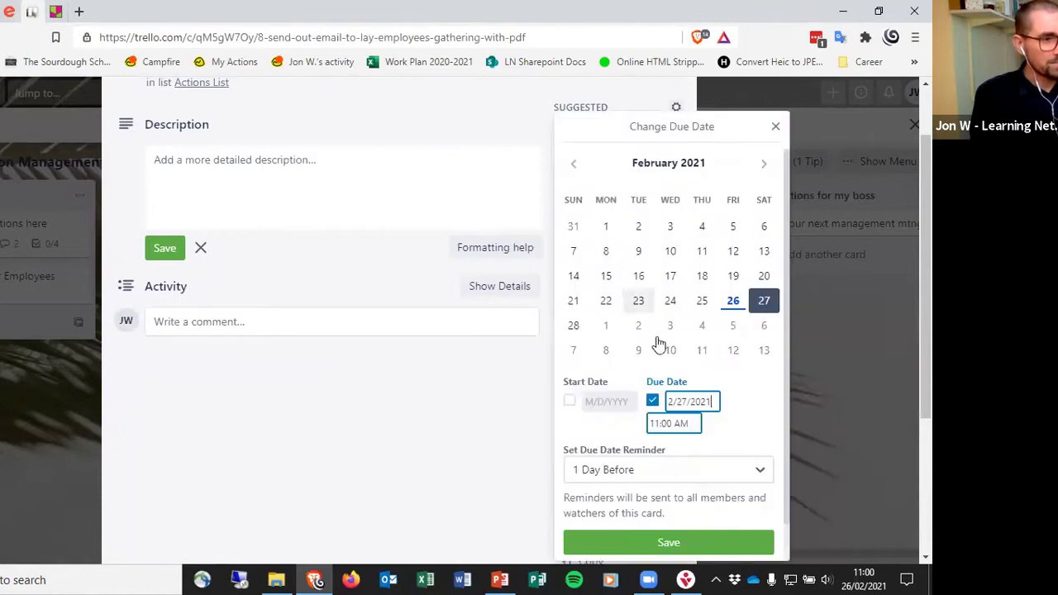
pyautogui.click(607, 328)
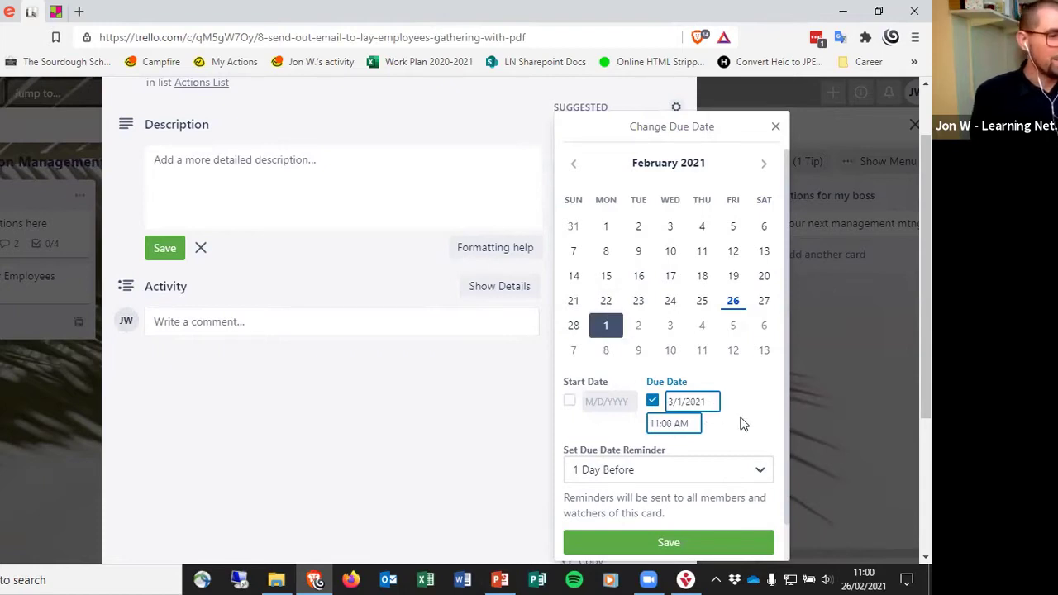
pyautogui.click(635, 544)
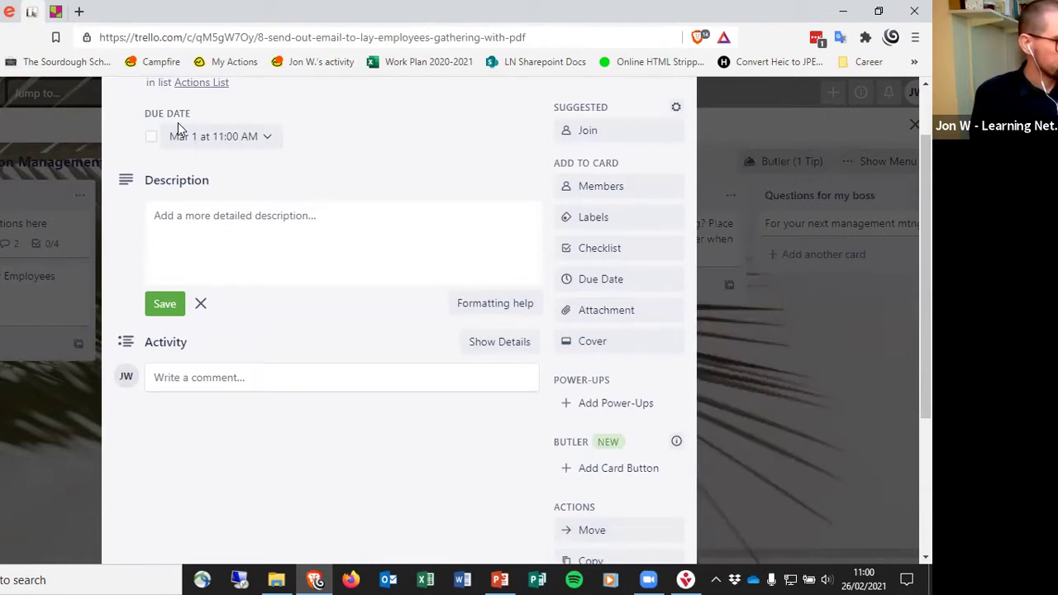
pyautogui.click(590, 281)
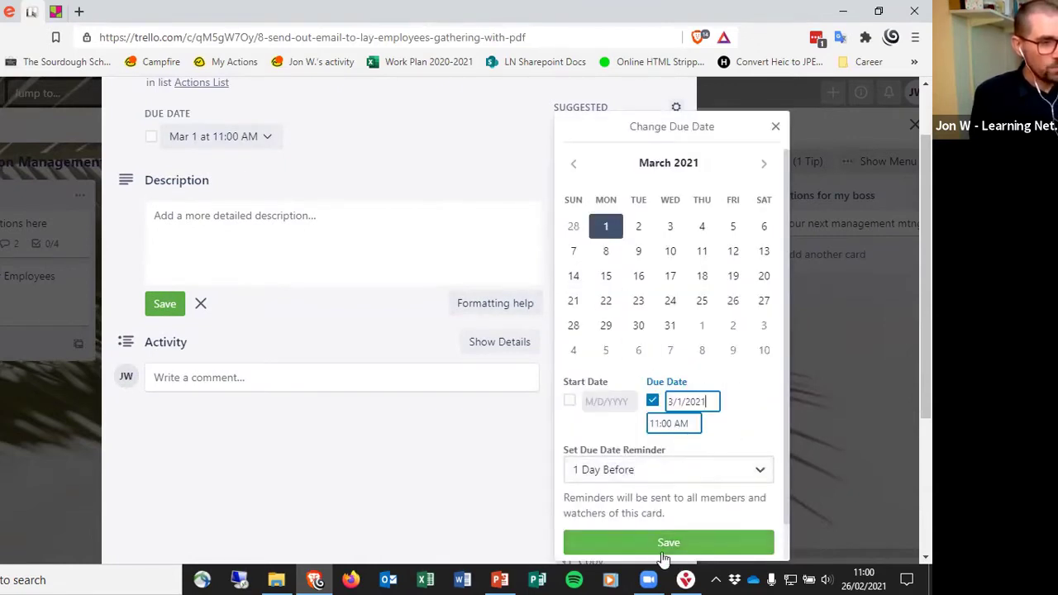
pyautogui.click(266, 319)
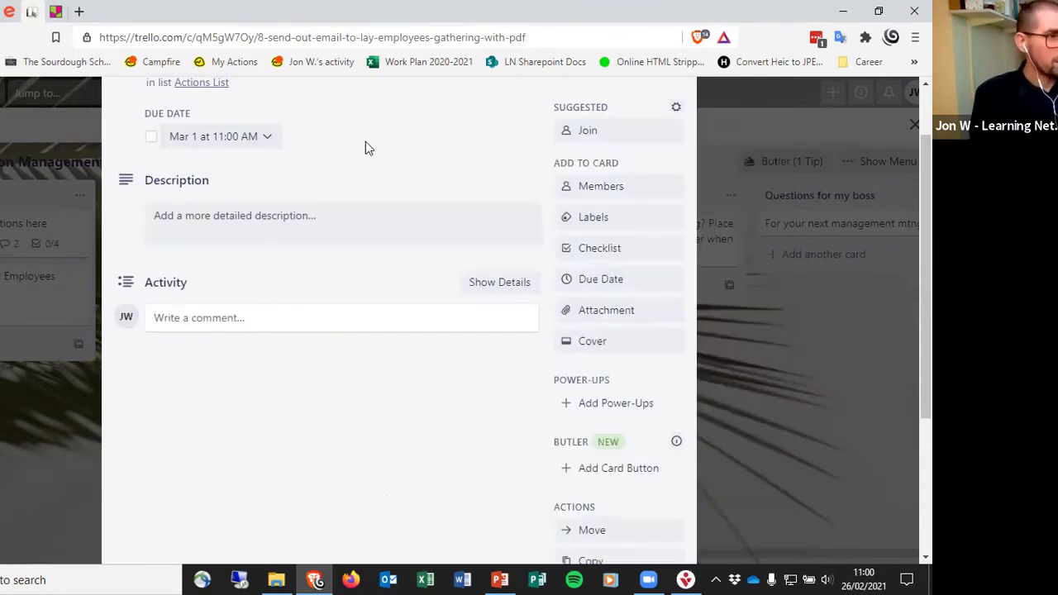
# Step: View the labels available for the email card without assigning one, and close the card
pyautogui.scroll(2, 409, 148)
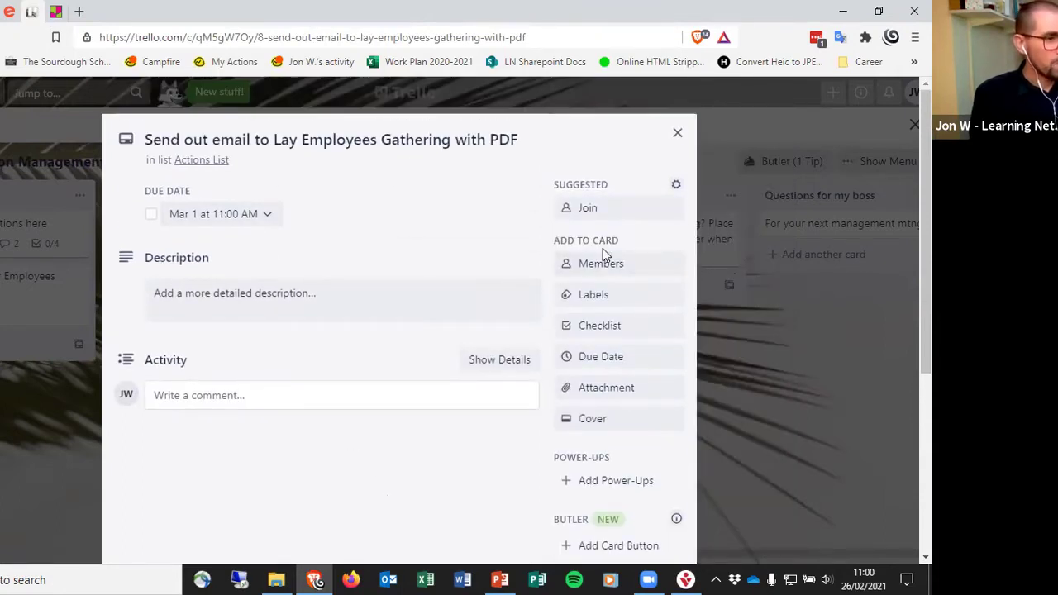
pyautogui.click(602, 296)
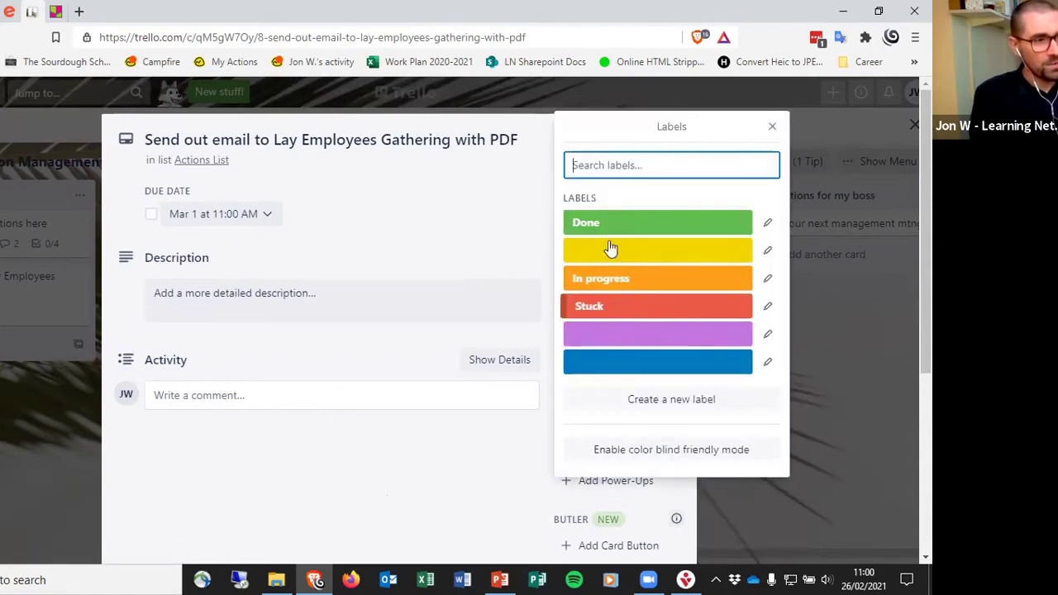
pyautogui.click(412, 516)
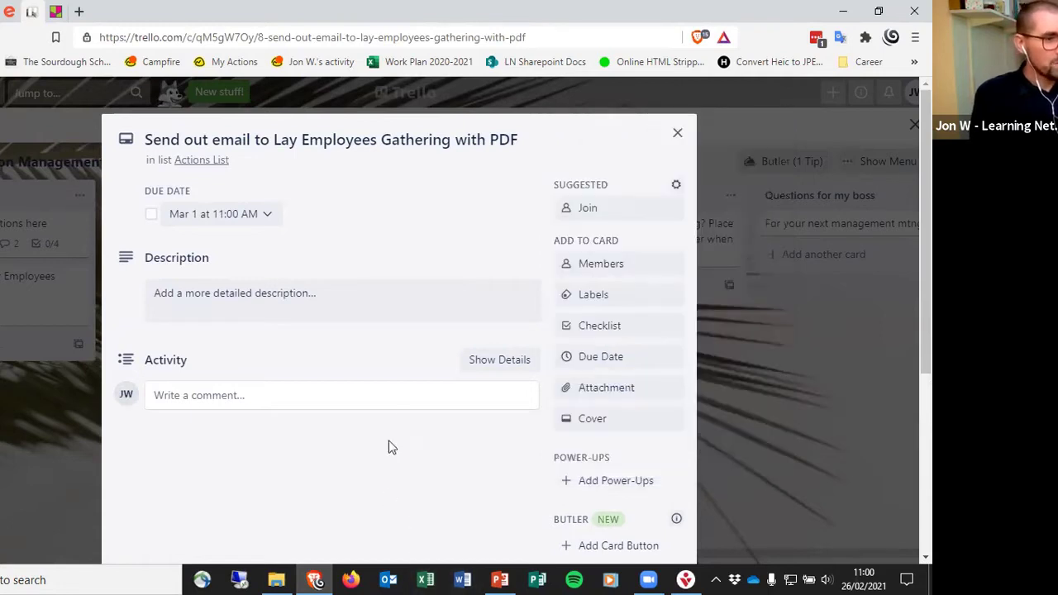
pyautogui.click(678, 133)
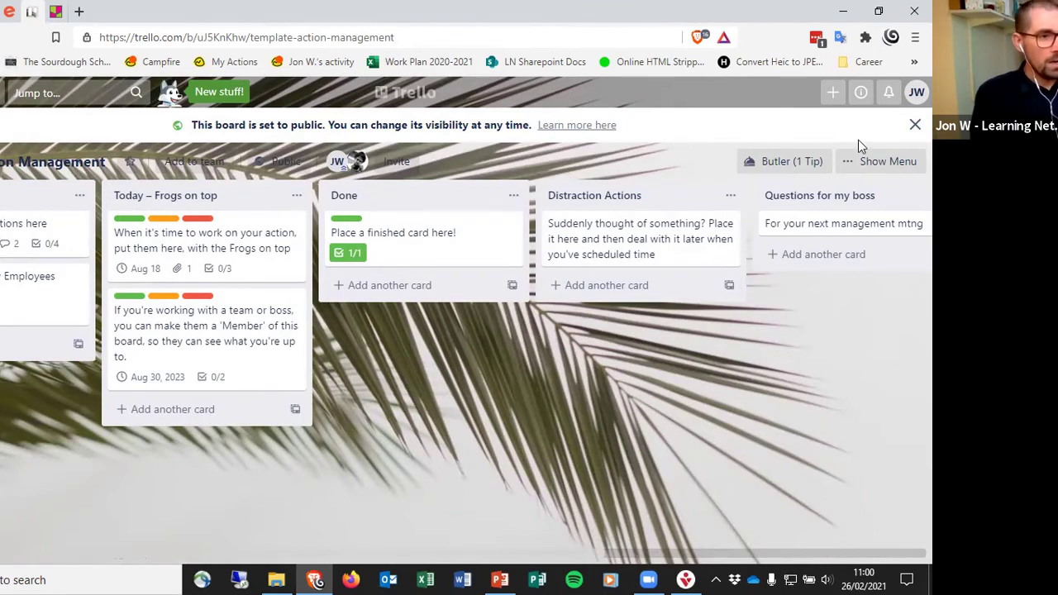
# Step: Reopen the "Send out email to Lay Employees Gathering with PDF" card and look through its add-to-card options and actions
pyautogui.click(33, 281)
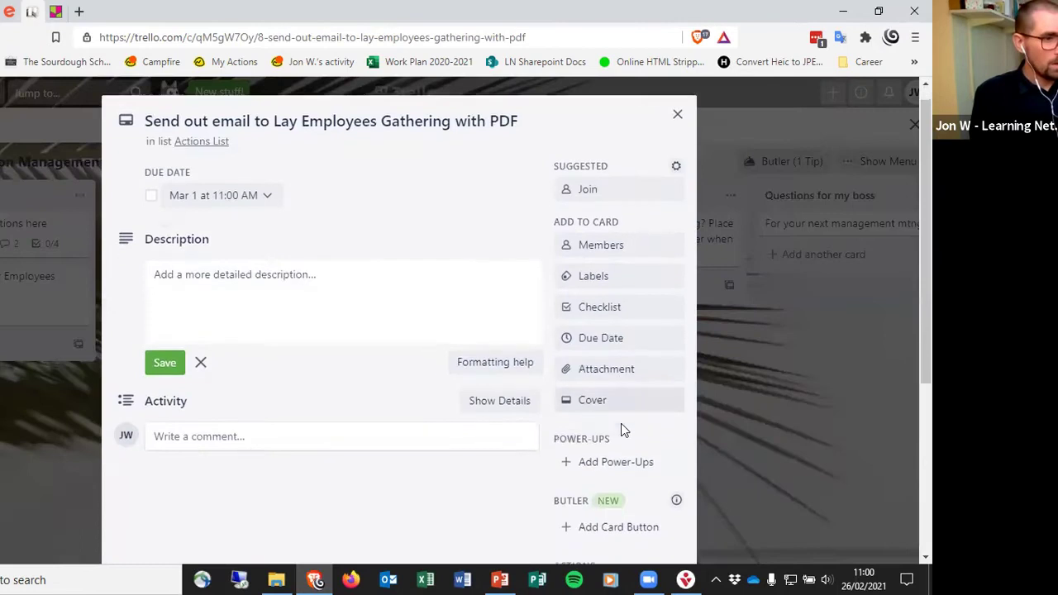
pyautogui.scroll(-3, 621, 424)
pyautogui.scroll(3, 589, 225)
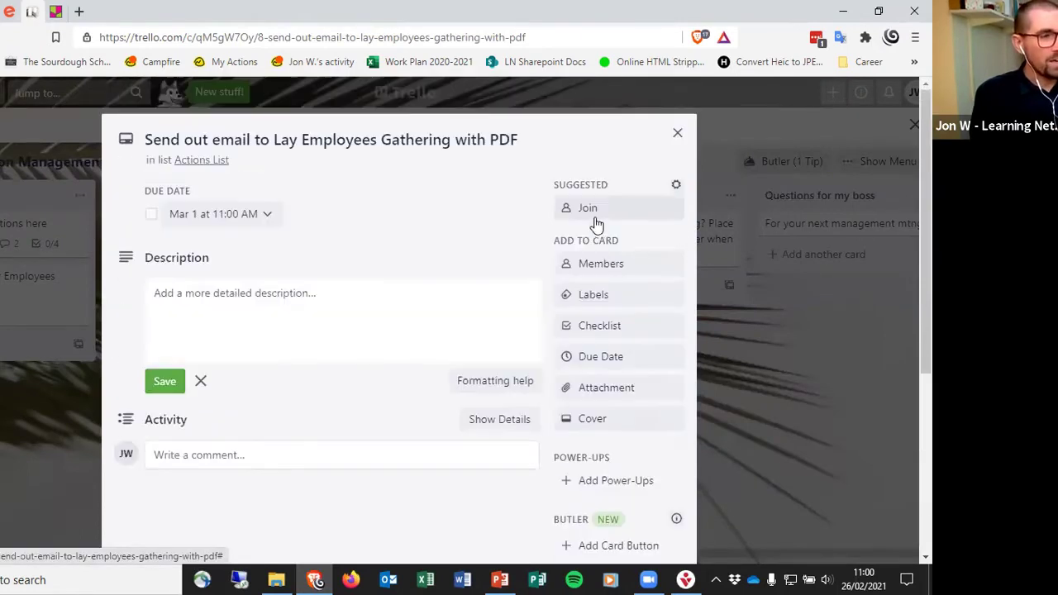
pyautogui.scroll(-2, 372, 361)
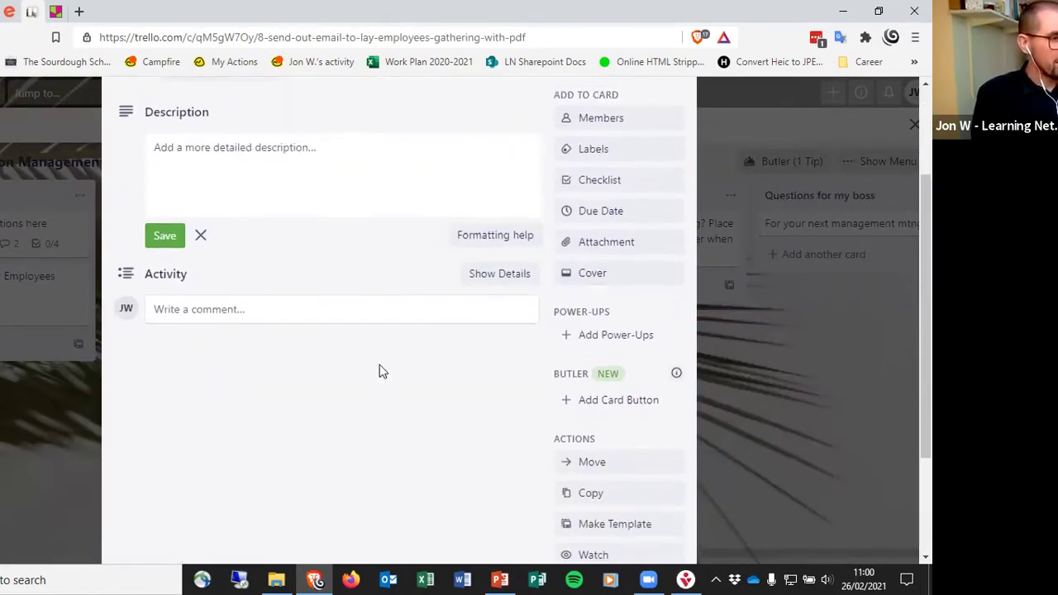
pyautogui.scroll(-2, 483, 455)
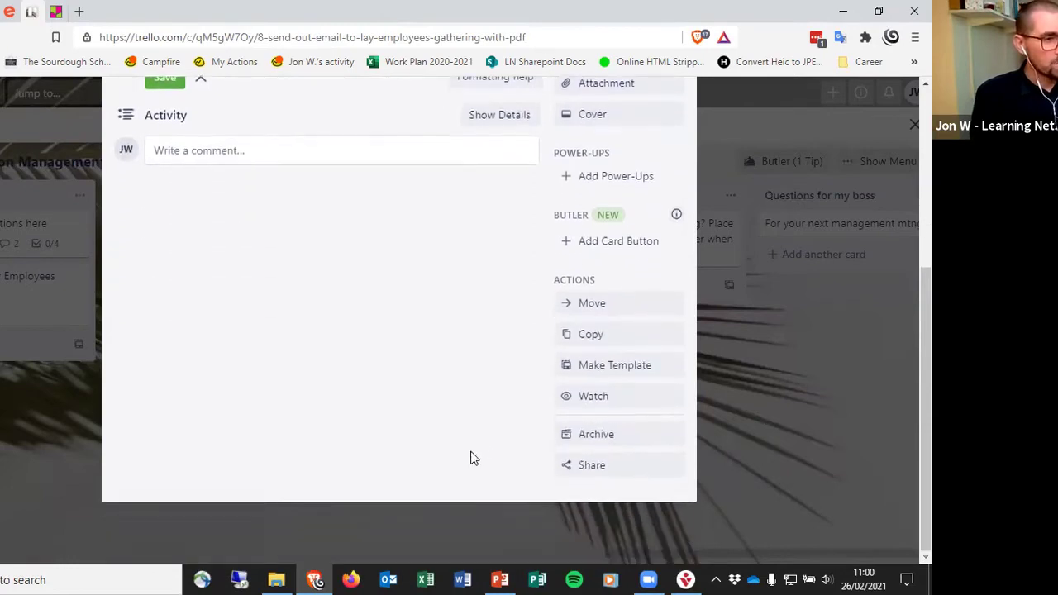
pyautogui.scroll(4, 354, 366)
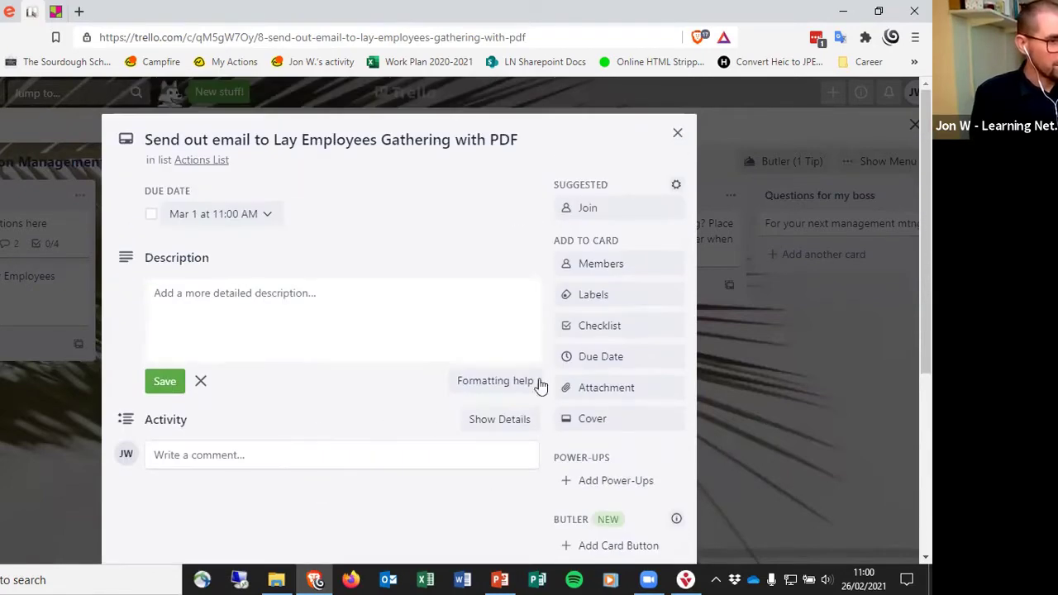
# Step: Look at the card's attachment sources, including choosing a file from the computer, and close the card without attaching anything
pyautogui.click(589, 387)
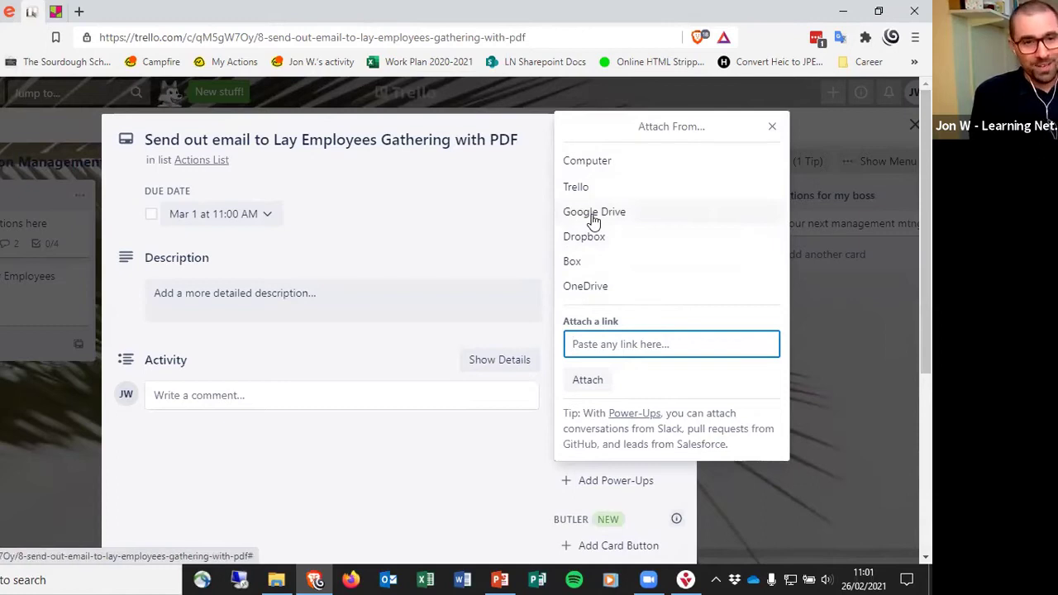
pyautogui.click(583, 161)
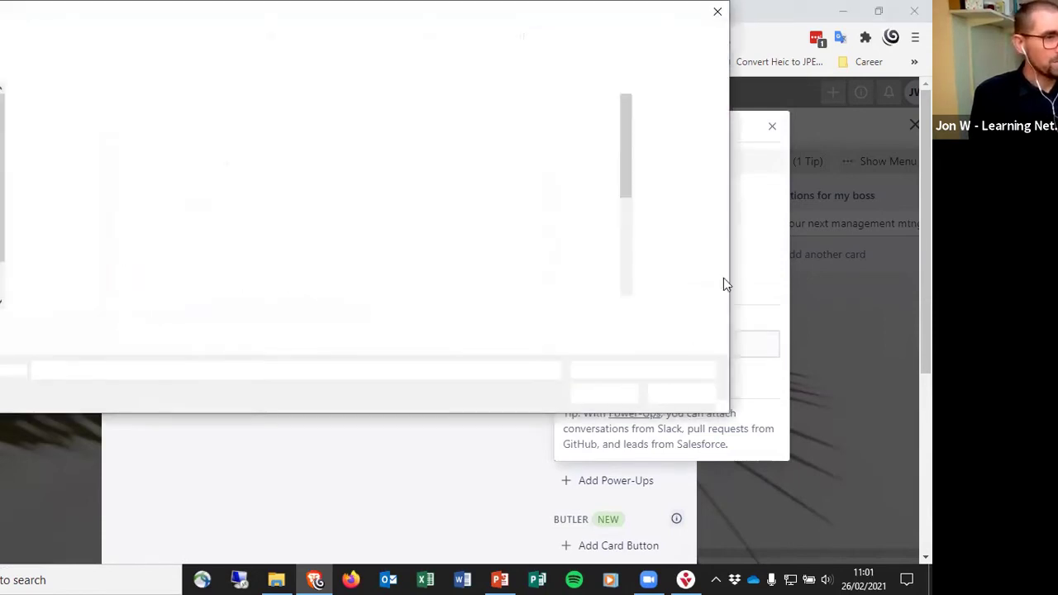
pyautogui.click(674, 396)
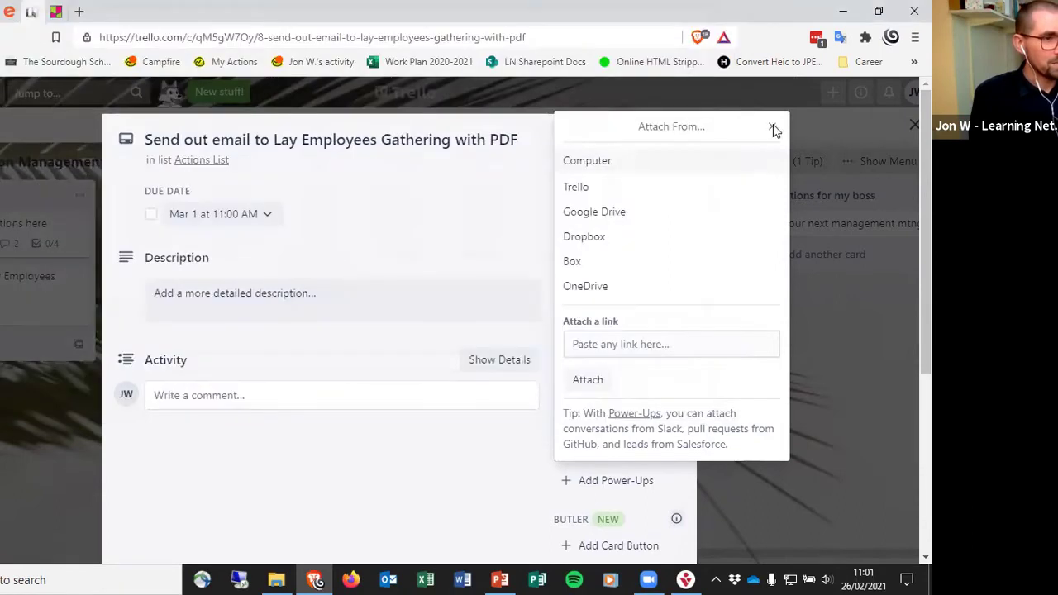
pyautogui.click(773, 126)
pyautogui.click(717, 125)
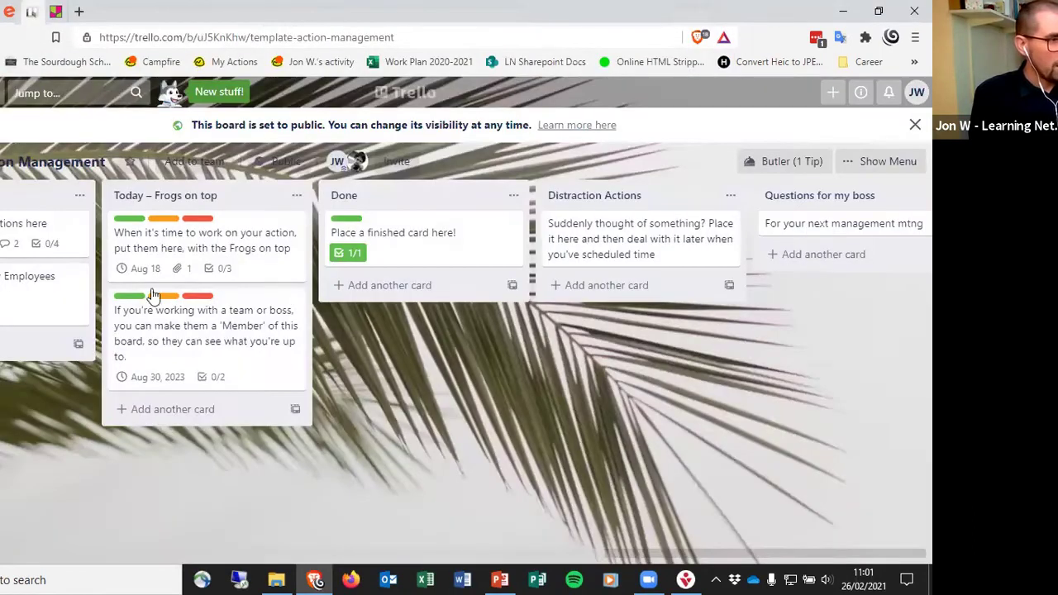